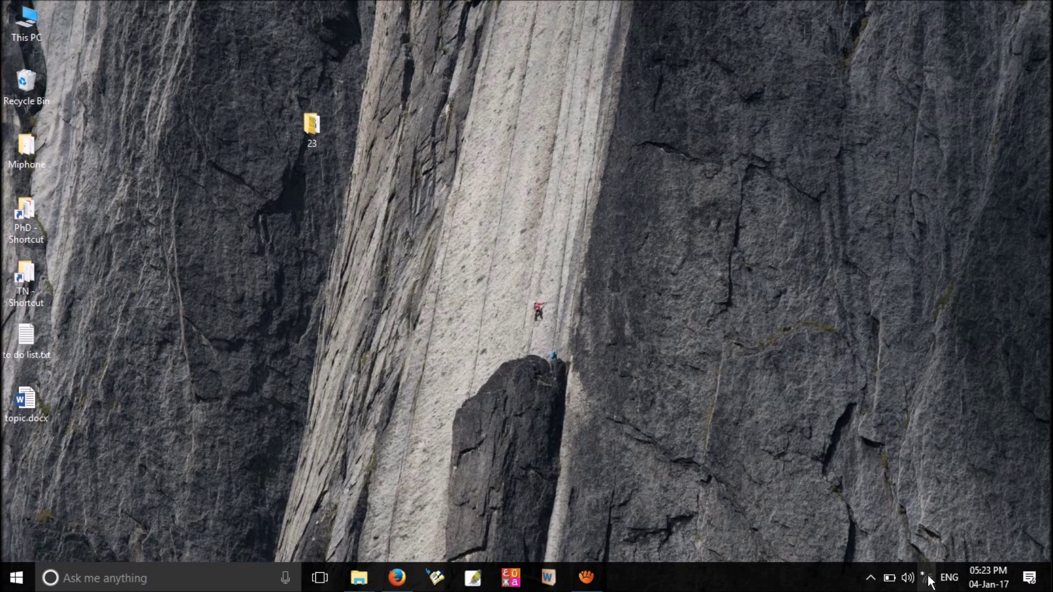
Attempt to connect to MIP WiFi from the taskbar network flyout, then dismiss the flyout.
left_click(927, 579)
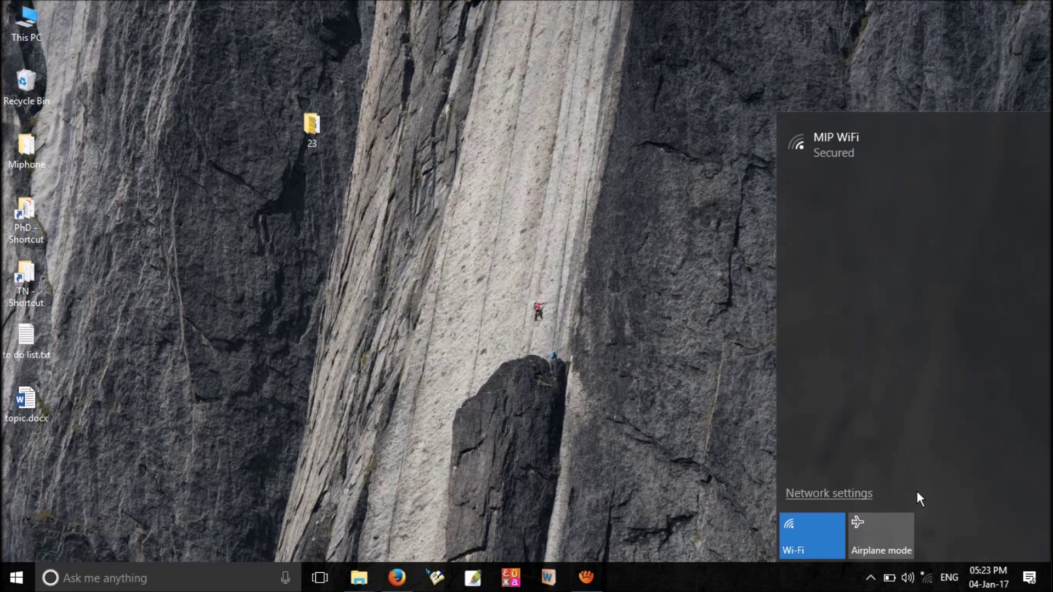
left_click(894, 157)
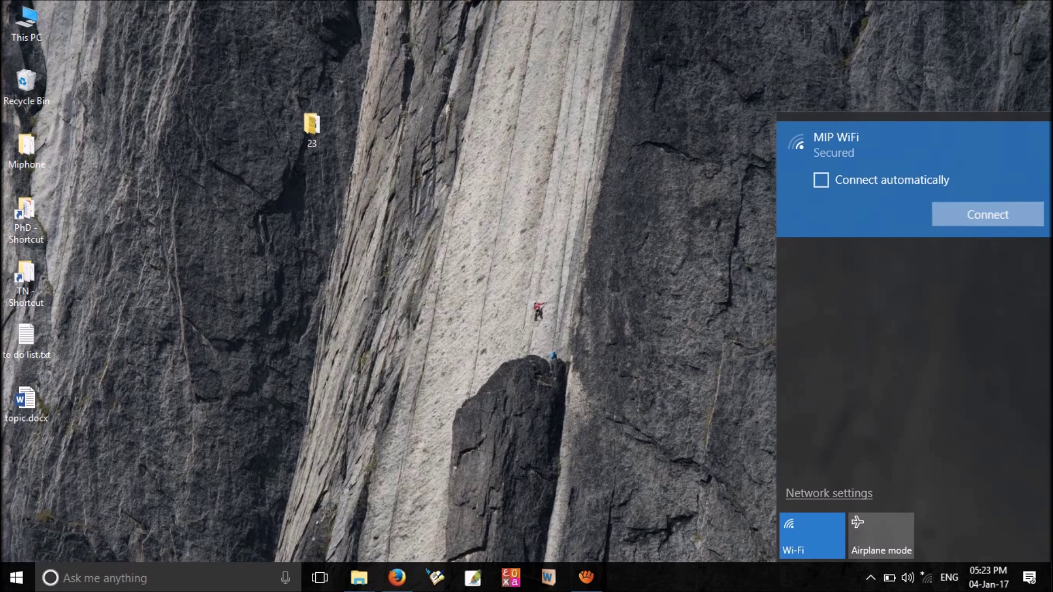
left_click(988, 214)
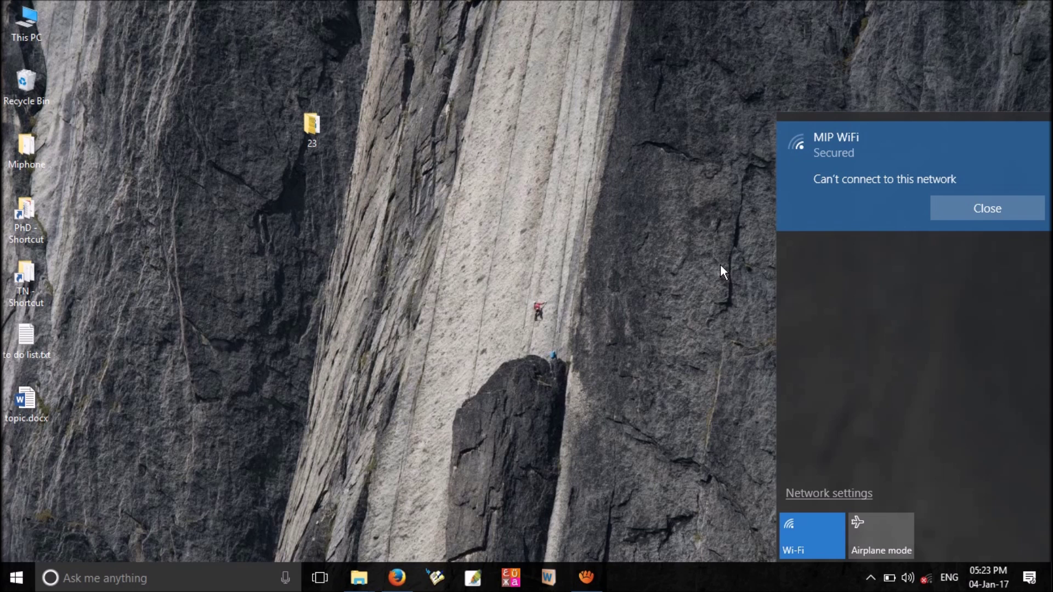
left_click(927, 580)
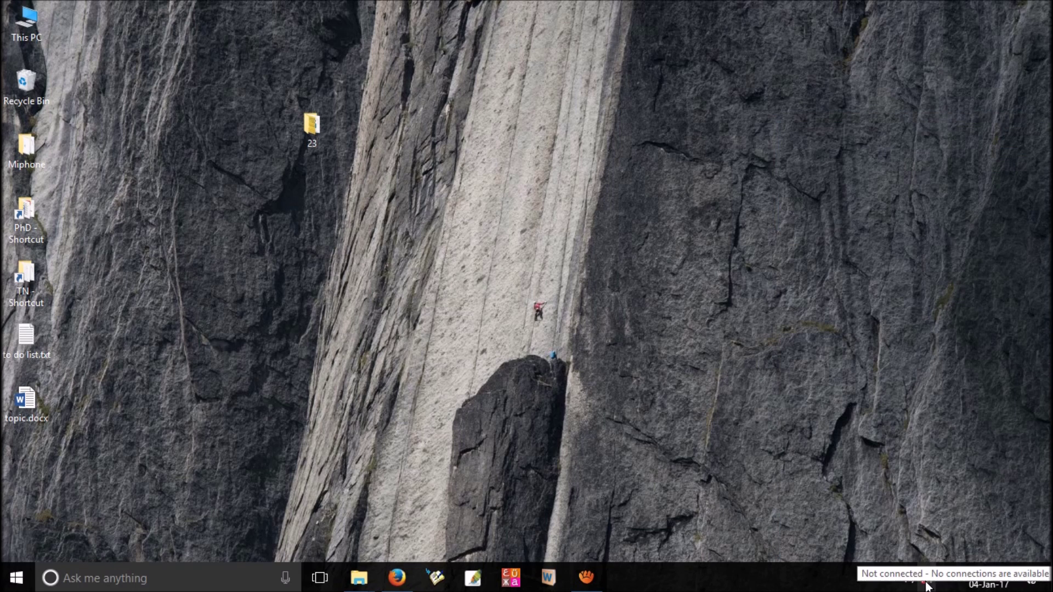
left_click(928, 581)
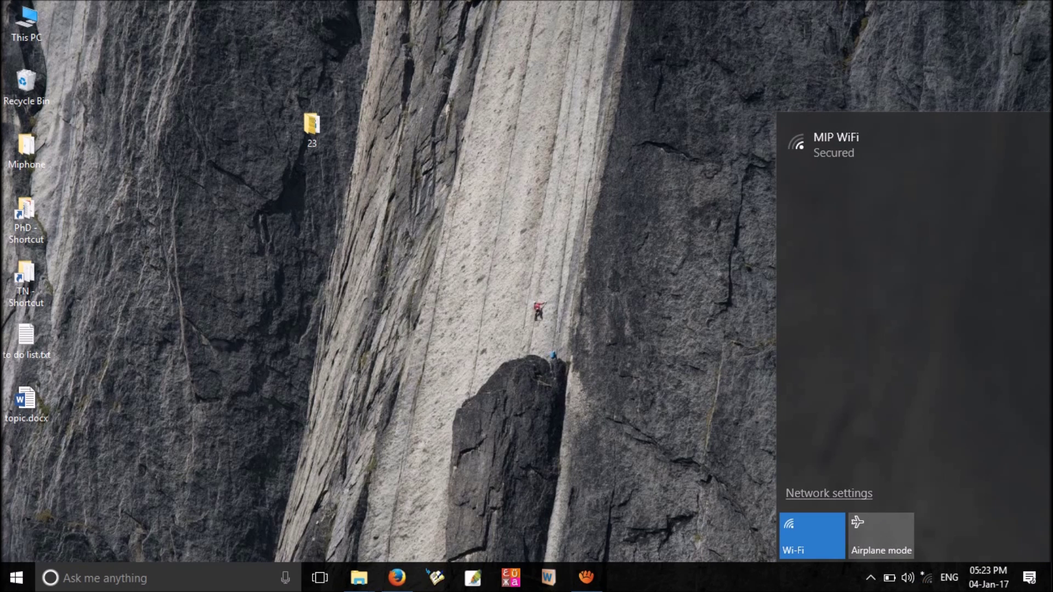
left_click(620, 447)
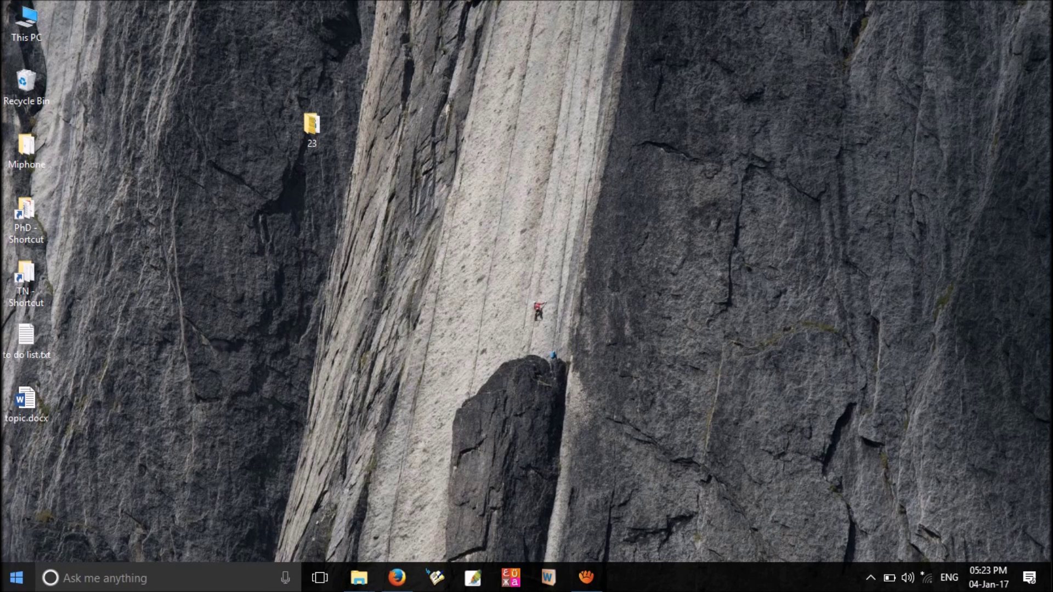
Launch Windows Settings from the Start menu.
left_click(16, 579)
left_click(16, 507)
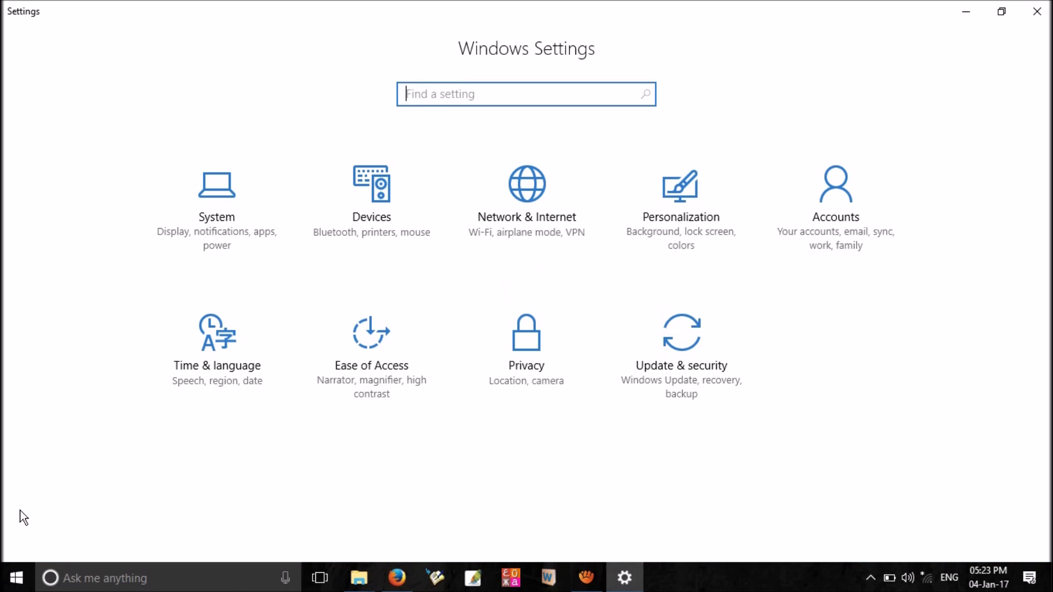
Navigate Network & Internet > Wi-Fi > Manage known networks and expand the MIP WiFi entry.
left_click(526, 198)
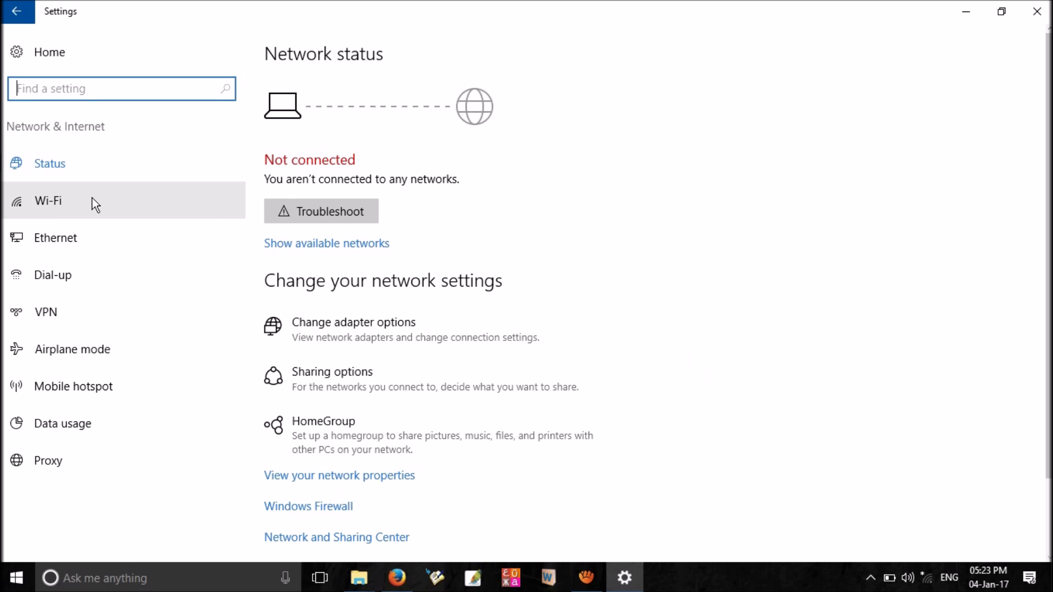
left_click(60, 201)
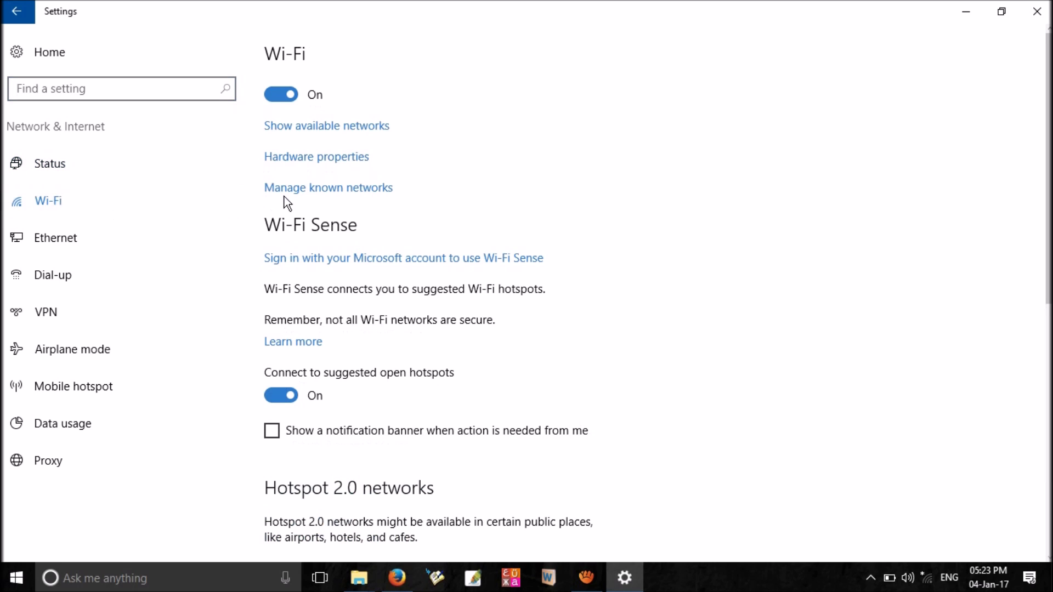
left_click(312, 191)
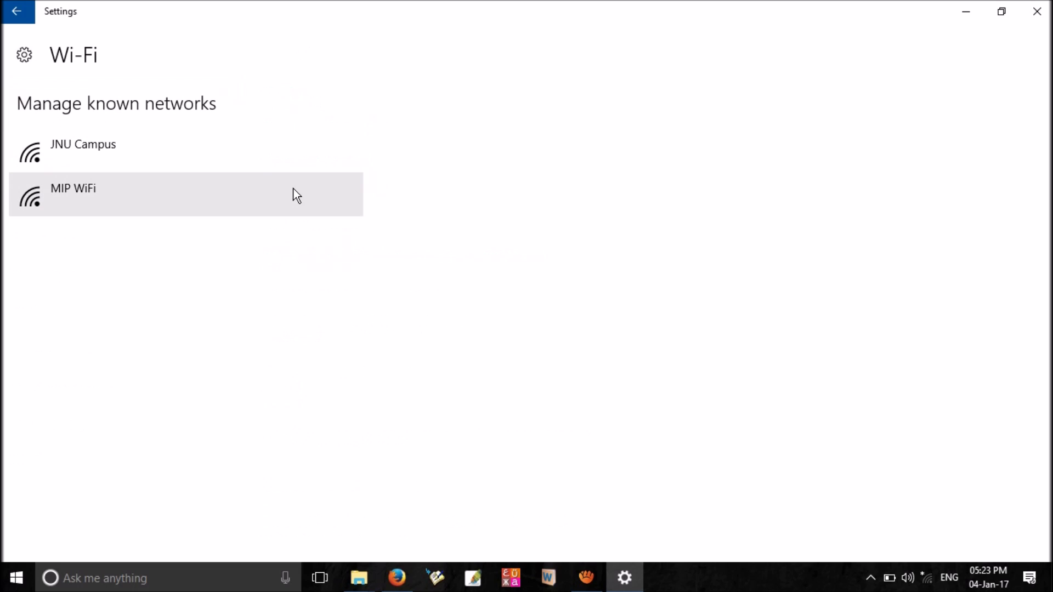
left_click(82, 193)
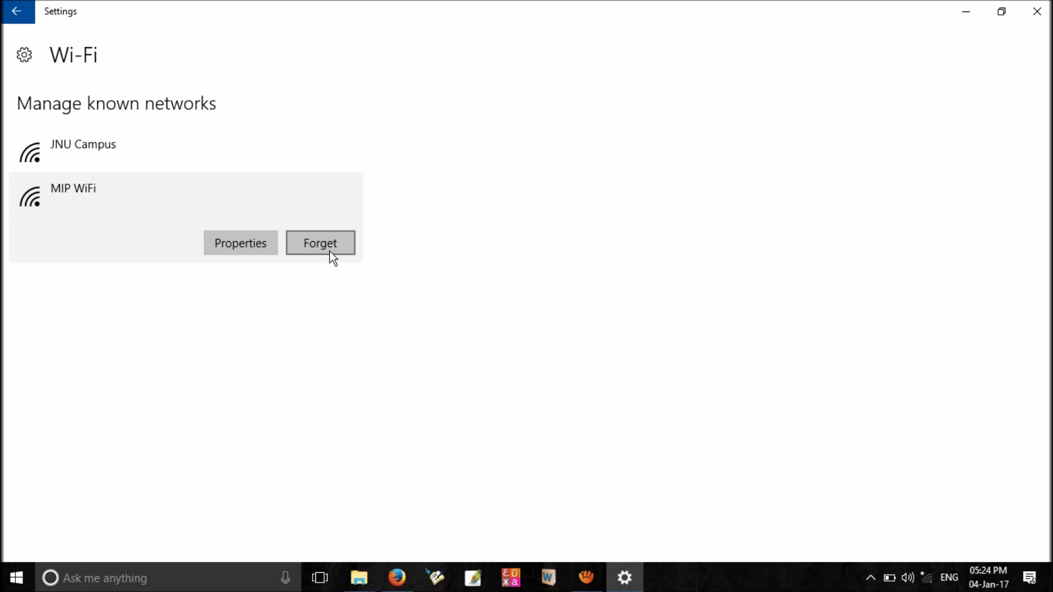
Forget MIP WiFi, leaving only JNU Campus saved, and close Settings.
left_click(331, 246)
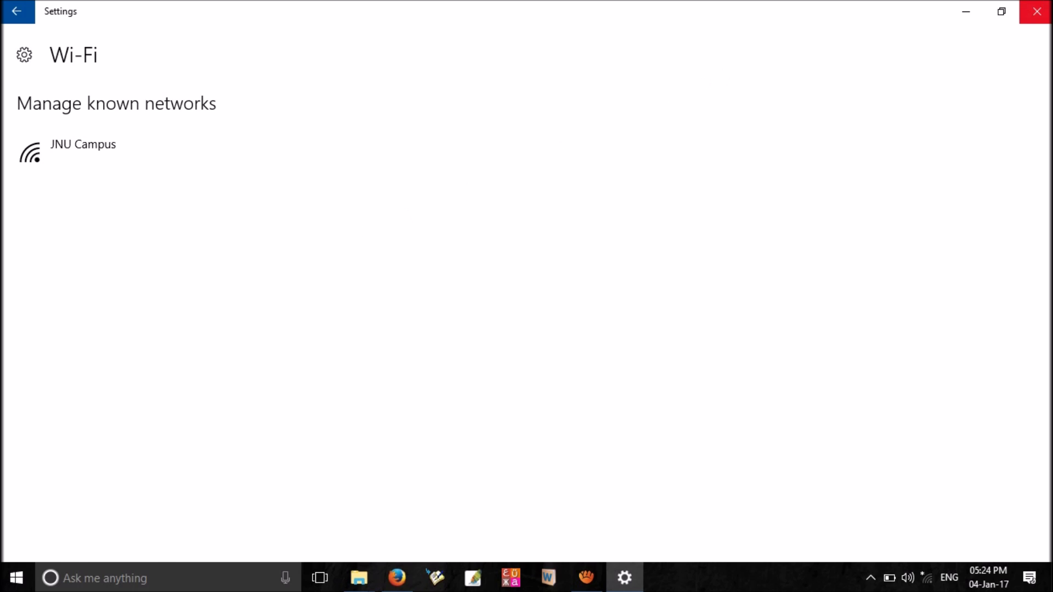
left_click(1037, 12)
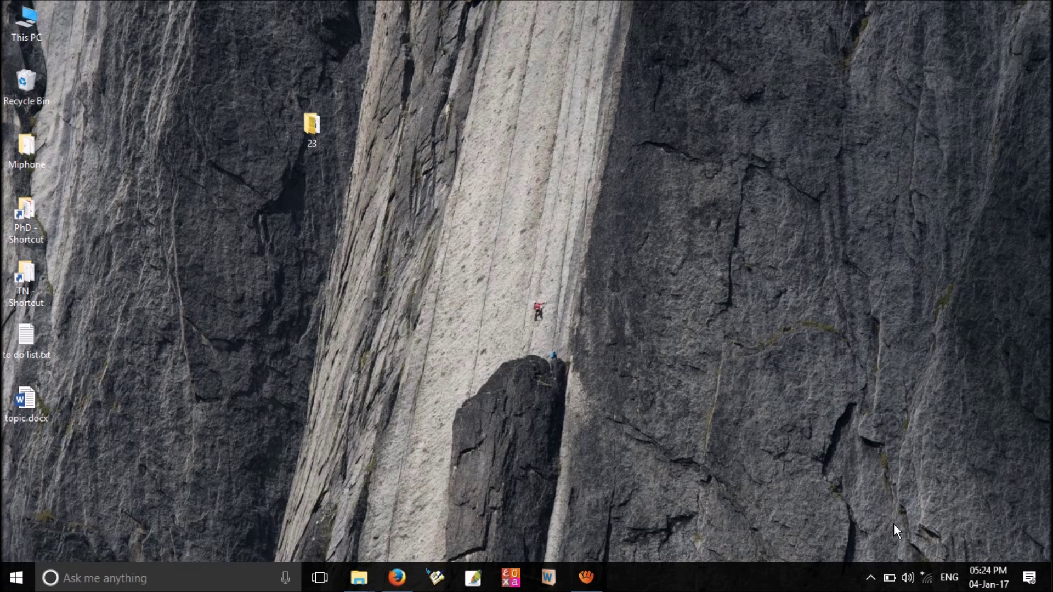
Connect to MIP WiFi from the taskbar flyout with its security key and allow discoverability.
left_click(927, 578)
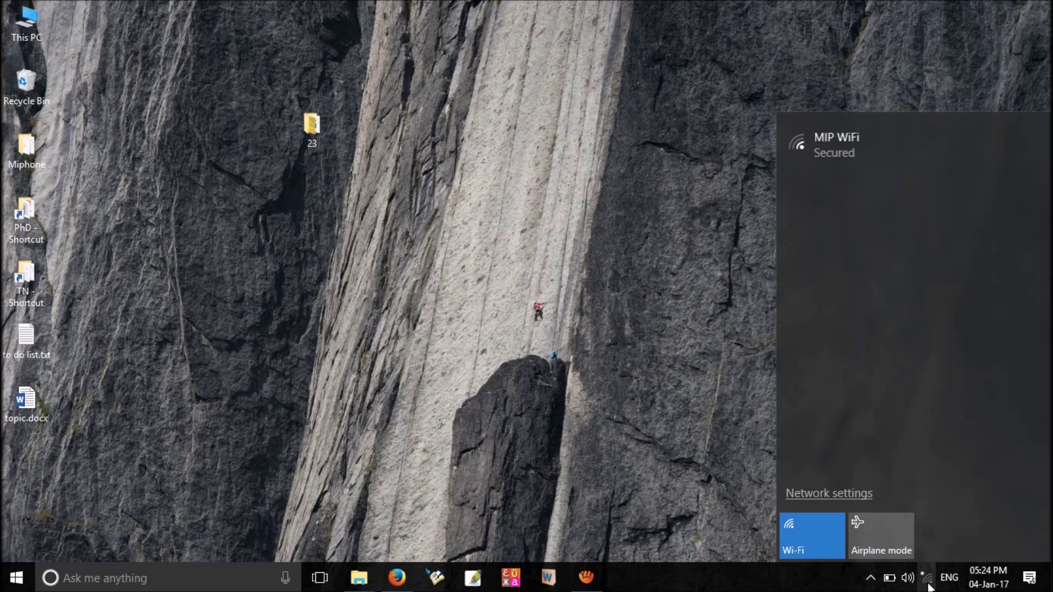
left_click(905, 146)
left_click(988, 214)
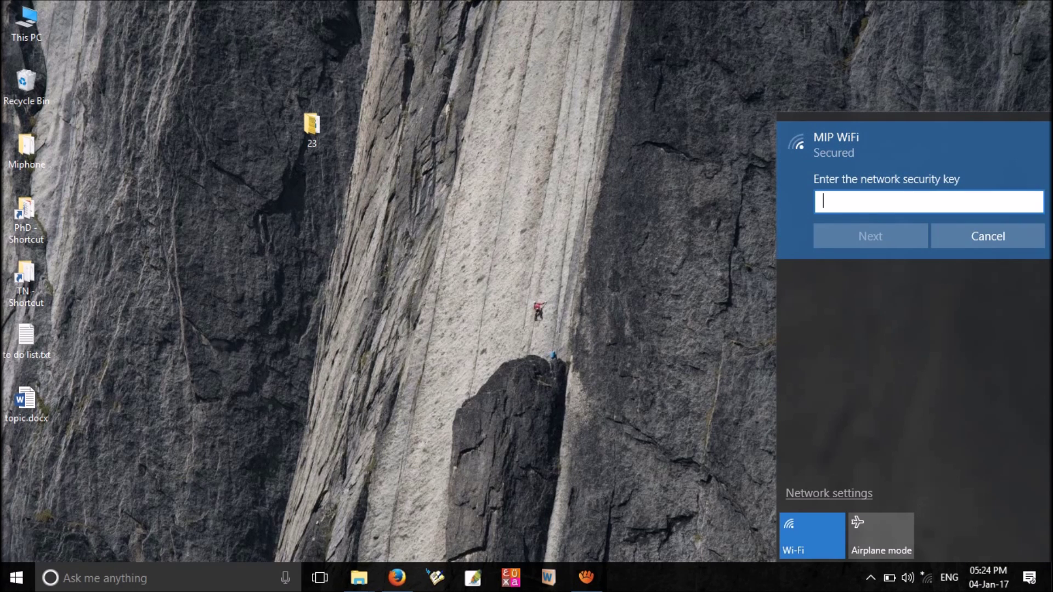
key("Return")
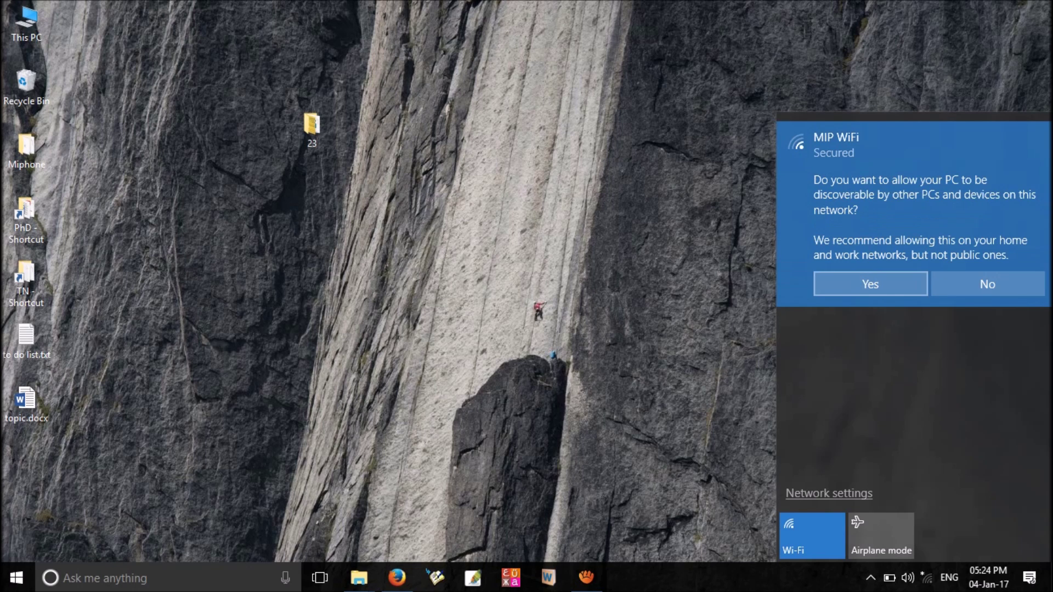
key("Return")
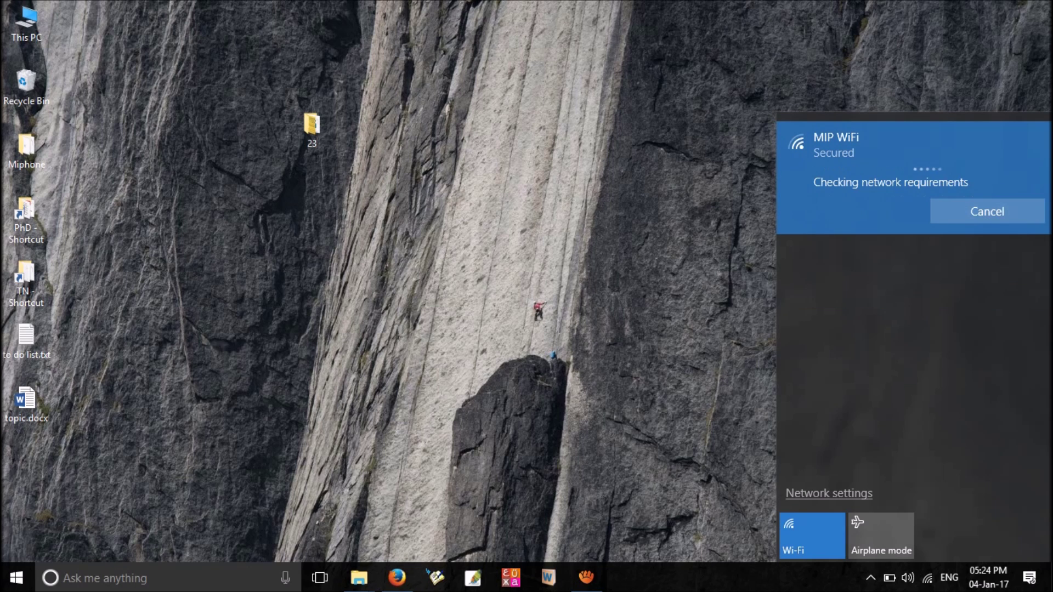